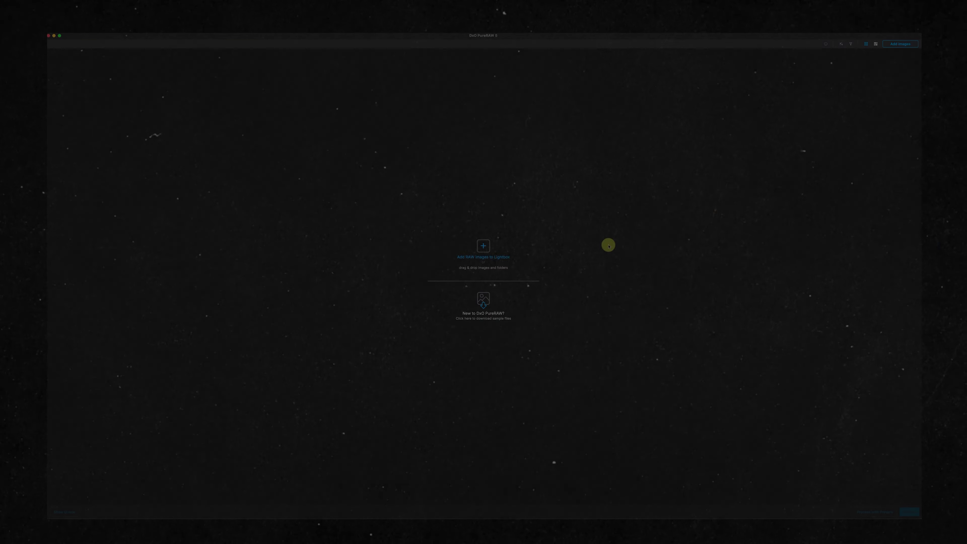
Step: Add _B015278.RAF to the lightbox and process it with the DeepPRIME XD3 X-Trans model after opening it in the preview
left_click(483, 246)
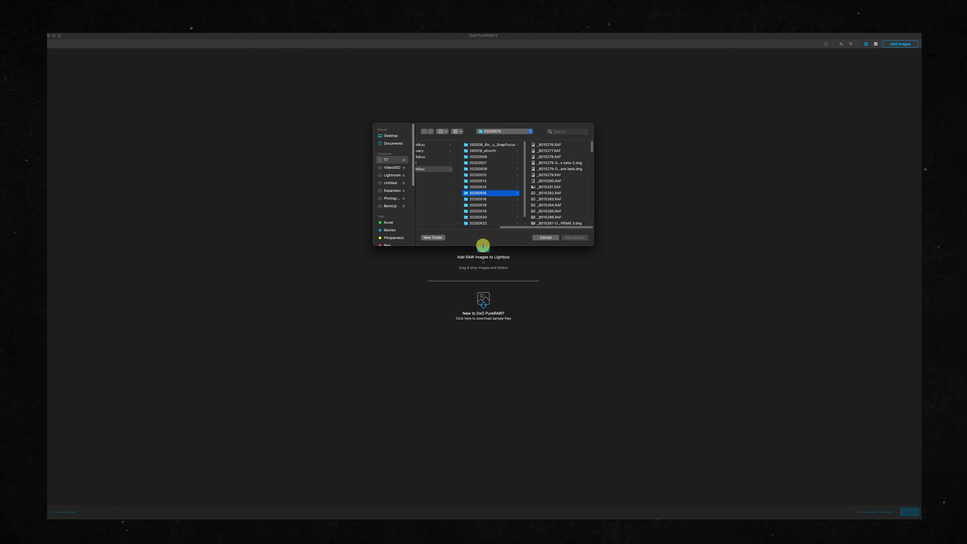
left_click(548, 157)
left_click(573, 237)
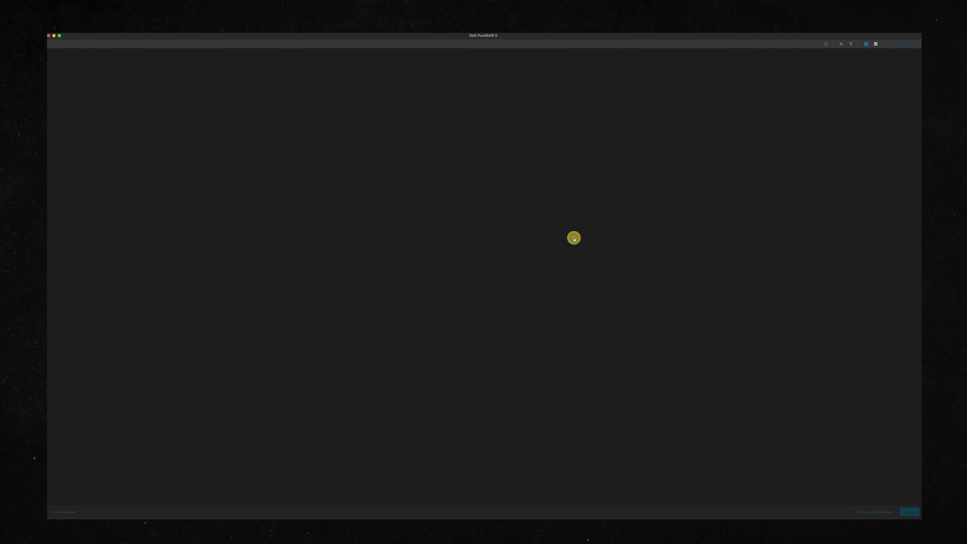
left_click(871, 511)
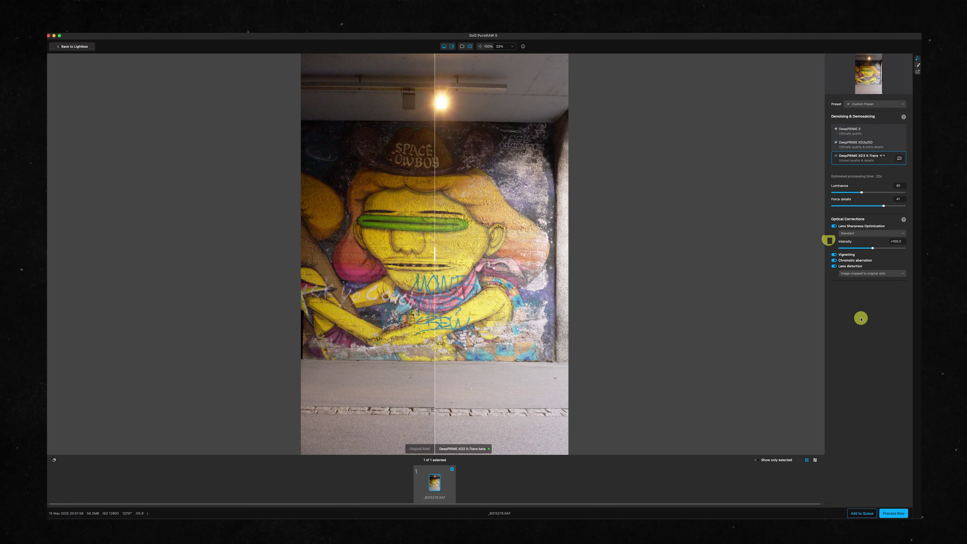
left_click(893, 514)
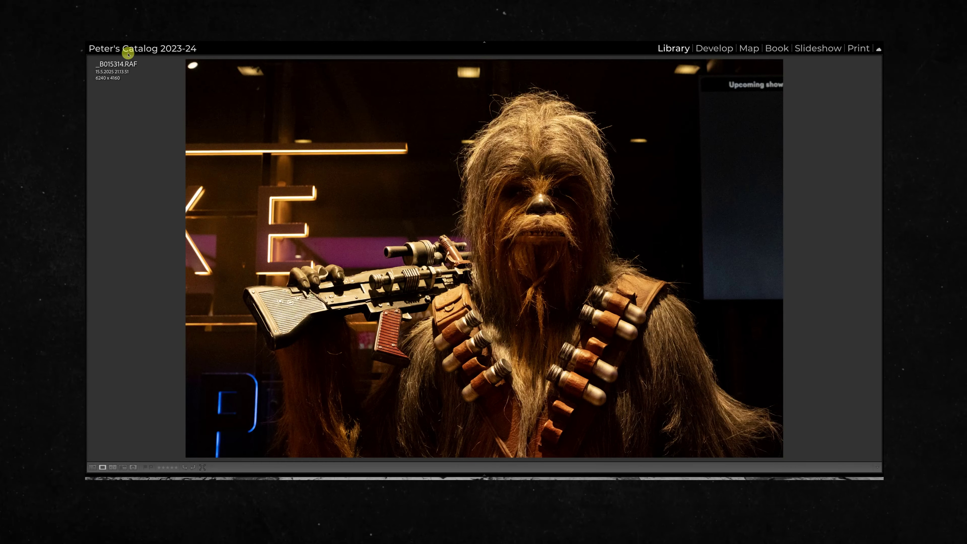
Step: In Lightroom, send _B015314.RAF to DxO PureRAW 5 for preview and processing
left_click(132, 42)
mouse_move(167, 151)
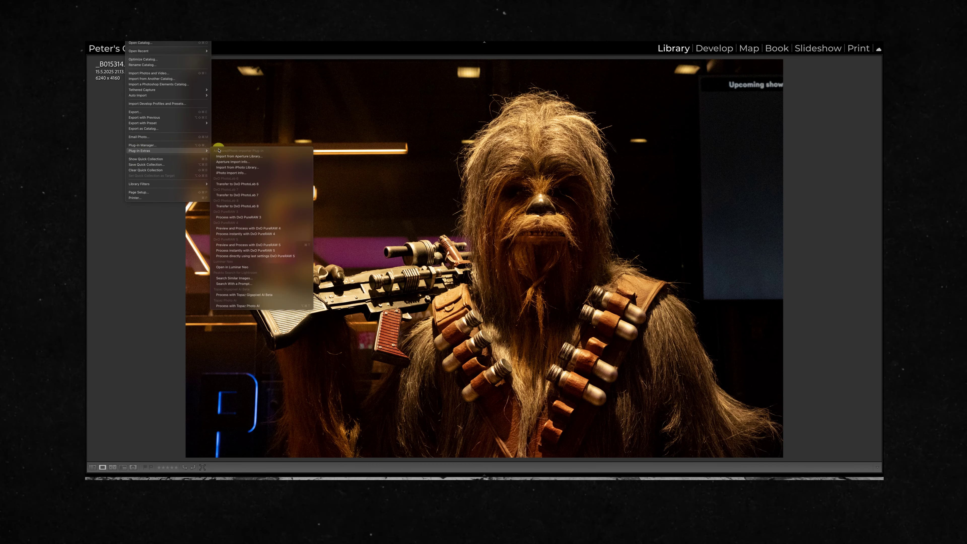
left_click(254, 233)
left_click(136, 277)
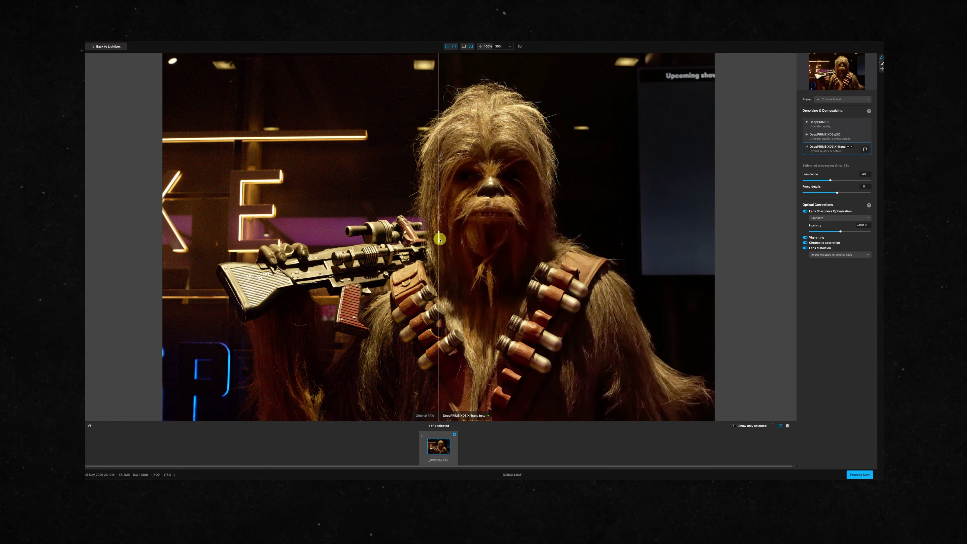
Step: Check the before/after split near the face, then process the photo with DeepPRIME XD3 X-Trans and return to Lightroom
mouse_move(439, 240)
left_mouse_down()
mouse_move(179, 241)
mouse_move(658, 246)
mouse_move(187, 242)
mouse_move(445, 244)
mouse_move(423, 246)
left_mouse_up()
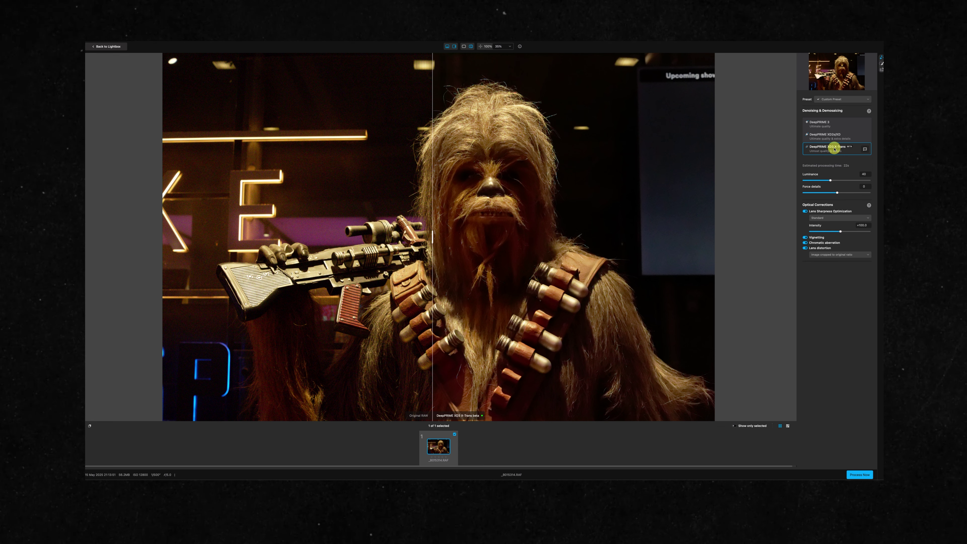
left_click(861, 474)
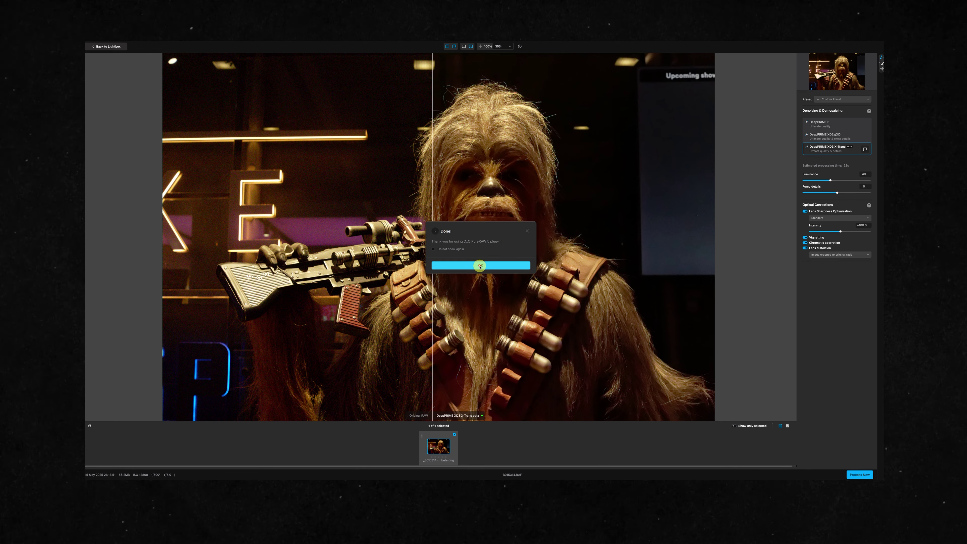
left_click(477, 263)
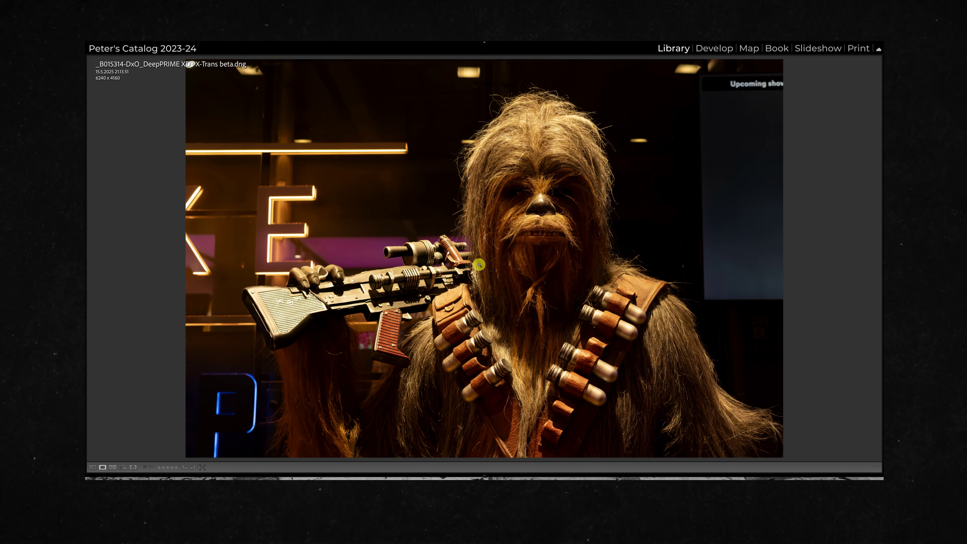
Step: Examine the processed DeepPRIME XD3 X-Trans DNG at 200% and compare its noise and detail side by side with _B015314.RAF
left_click(479, 265)
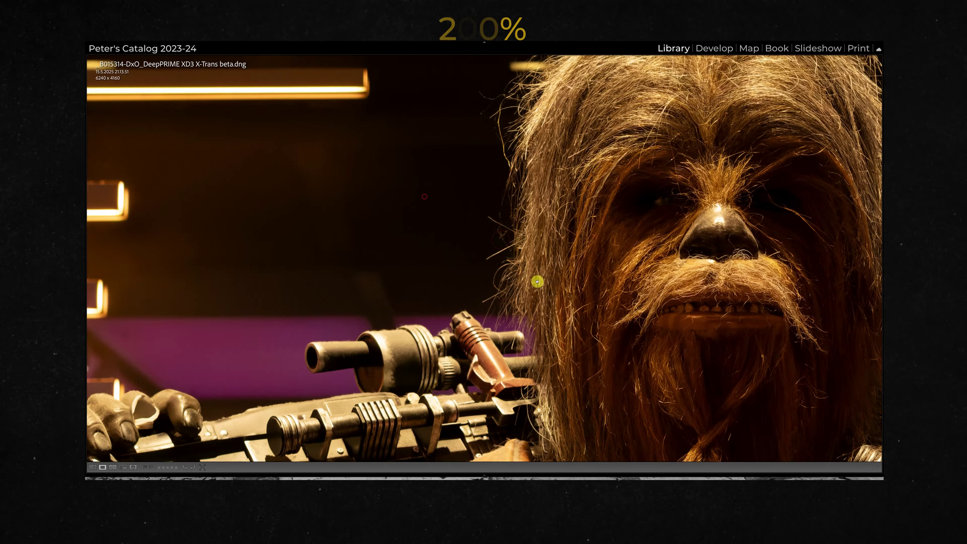
left_click_drag(529, 205, 453, 198)
left_click(458, 207)
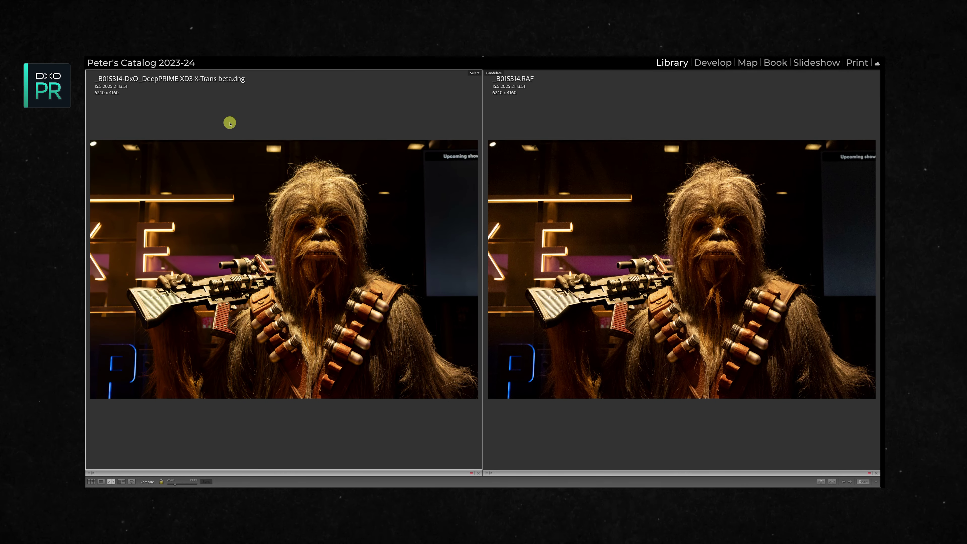
left_click(214, 221)
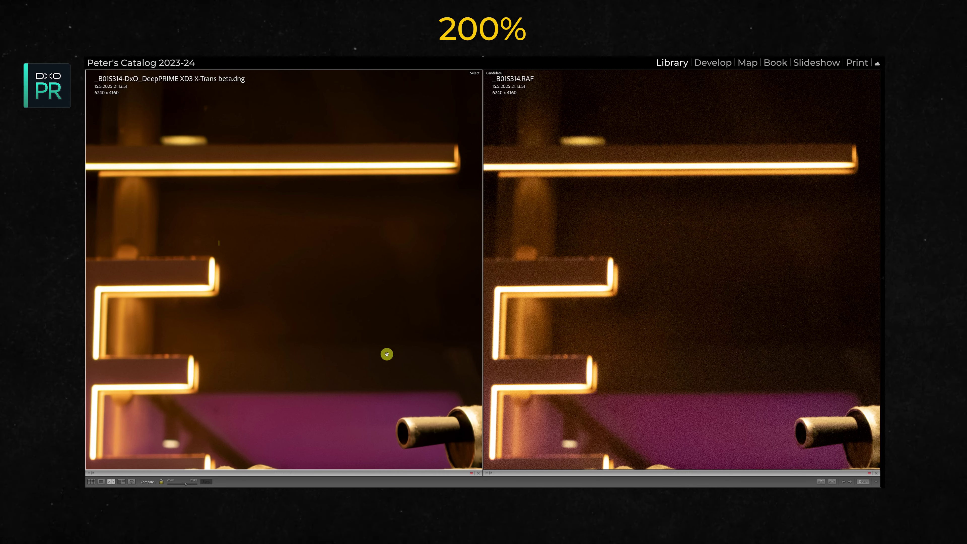
left_click_drag(394, 343, 148, 288)
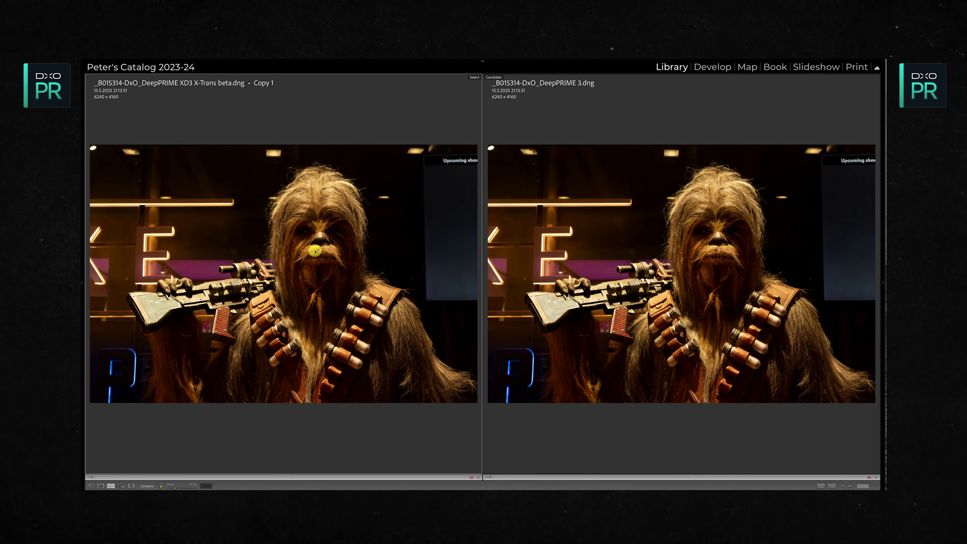
Step: Compare the fur and facial detail of the DeepPRIME XD3 X-Trans version with the DeepPRIME 3 version up close
left_click_drag(315, 251, 264, 271)
left_click_drag(407, 280, 321, 274)
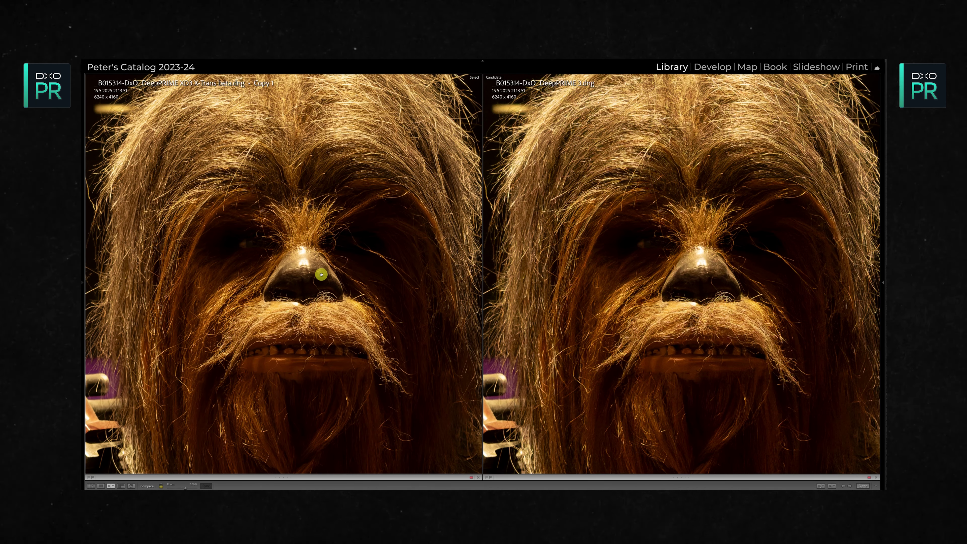
left_click_drag(321, 274, 401, 380)
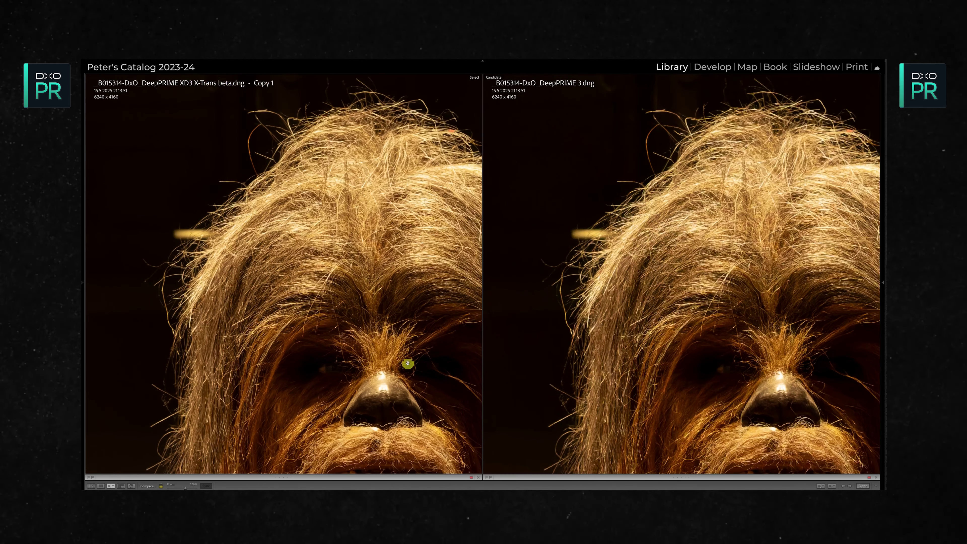
left_click_drag(382, 288, 384, 155)
left_click_drag(301, 247, 344, 240)
left_click(349, 245)
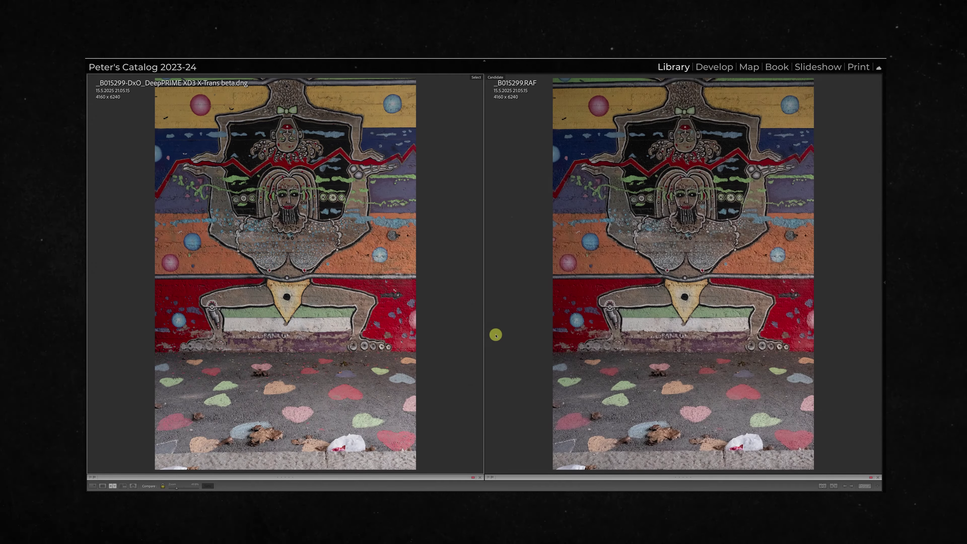
Step: Compare the mural figure's face, chest and surroundings at 200% between the DeepPRIME XD3 X-Trans DNG and _B015299.RAF
left_click(287, 211)
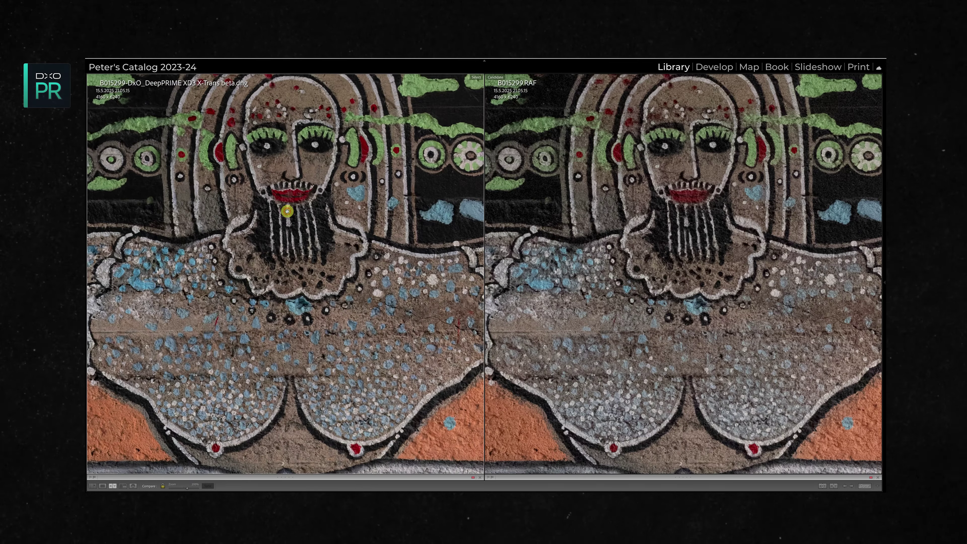
left_click_drag(283, 188, 409, 362)
left_click_drag(309, 277, 388, 339)
left_click_drag(309, 253, 286, 224)
left_click_drag(378, 384, 377, 341)
left_click_drag(468, 437, 263, 311)
left_click_drag(378, 298, 283, 305)
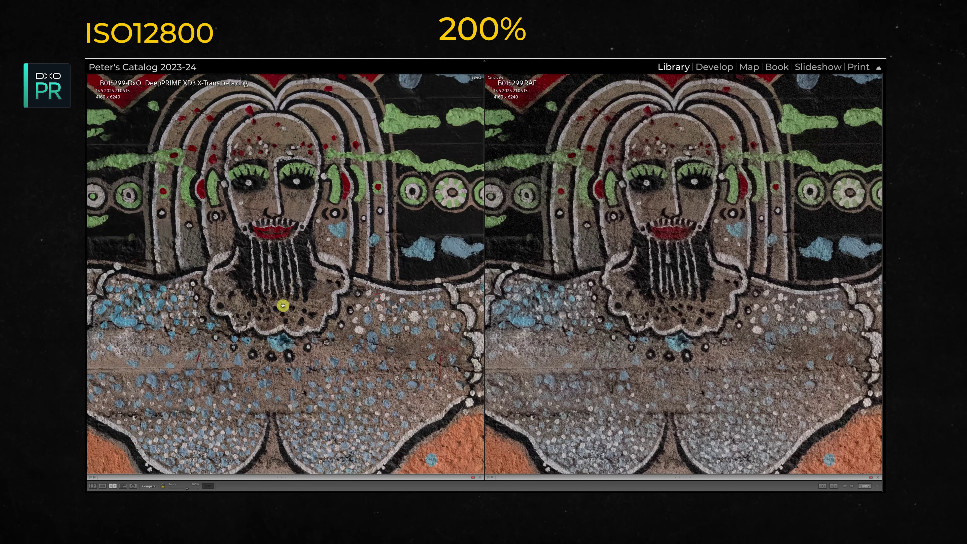
left_click_drag(373, 271, 258, 348)
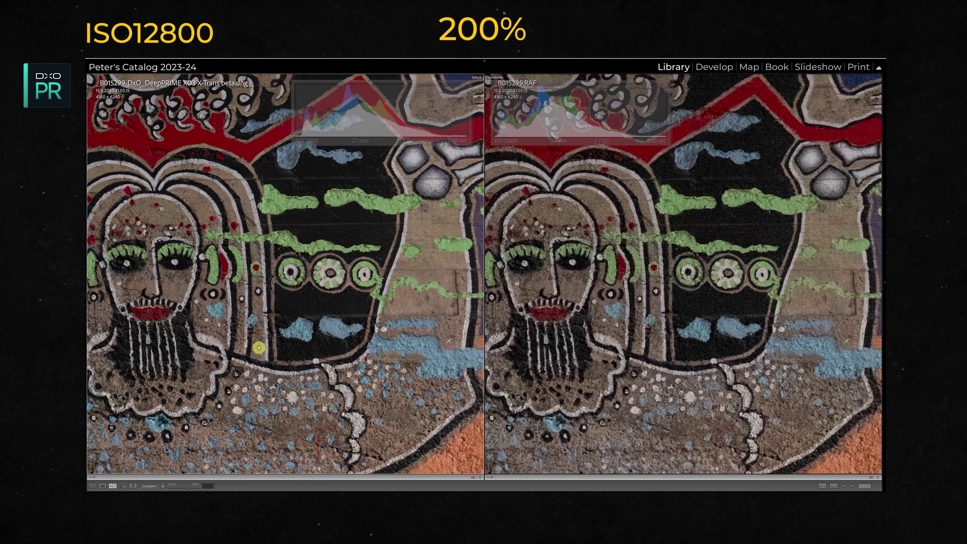
left_click_drag(394, 258, 222, 353)
Step: Compare the lower wall and the painted pavement at 200% between the processed _B015299 DNG and its original RAF
left_click_drag(309, 263, 456, 251)
left_click_drag(276, 372, 362, 255)
left_click_drag(298, 397, 357, 226)
left_click_drag(356, 371, 355, 239)
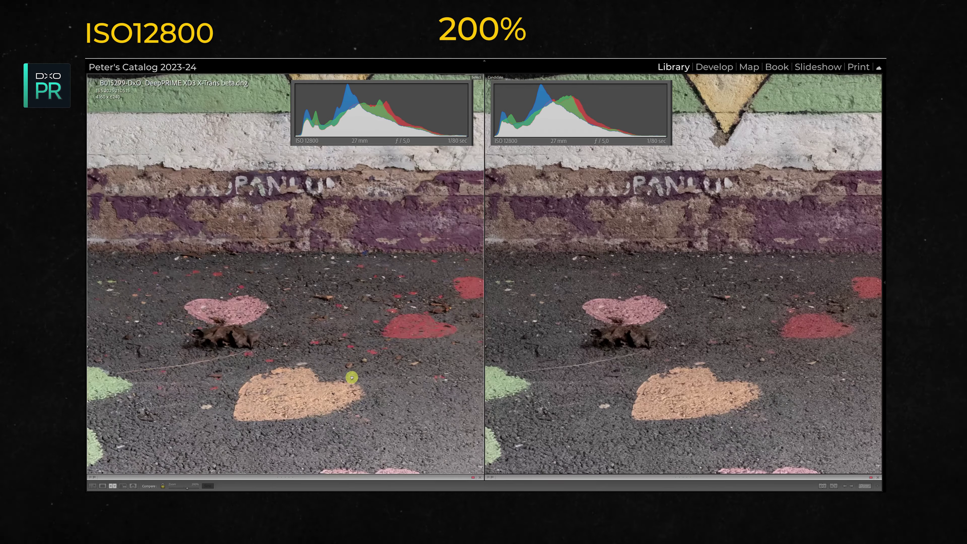
left_click_drag(352, 377, 349, 280)
left_click_drag(266, 302, 369, 397)
left_click_drag(248, 289, 323, 395)
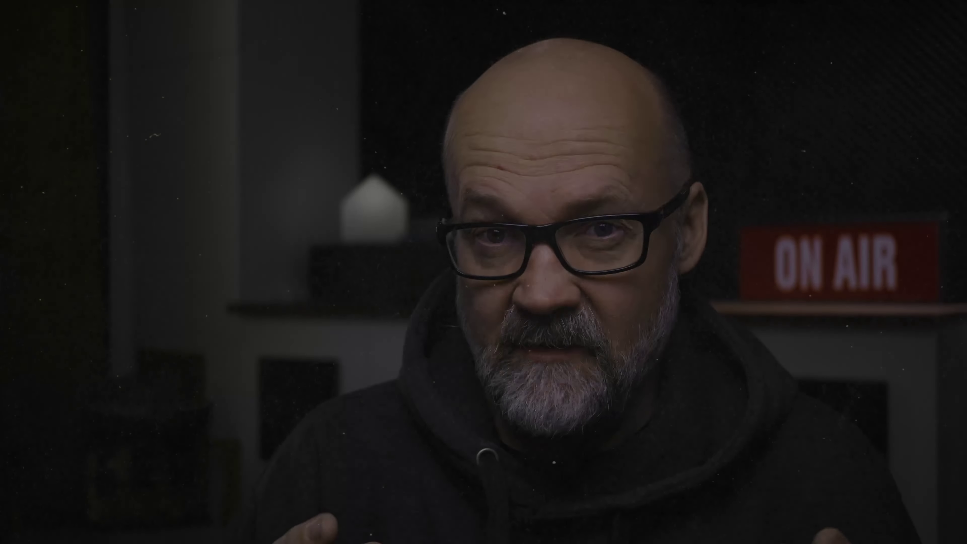